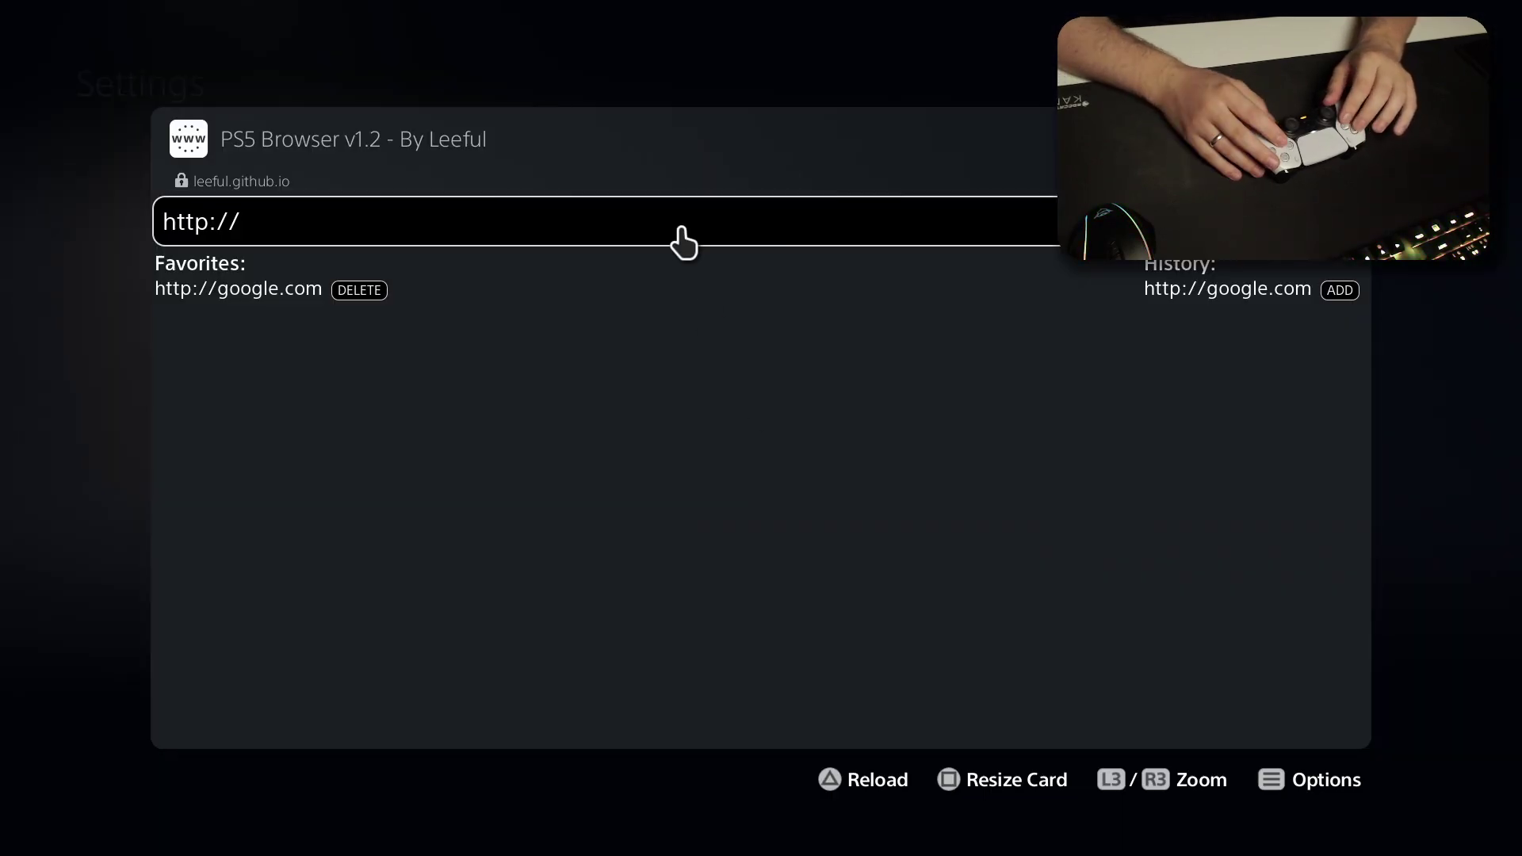
- Enter myip.com in the PS5 Browser address field to show the Bosnia and Herzegovina location
click(683, 241)
text(myip.)
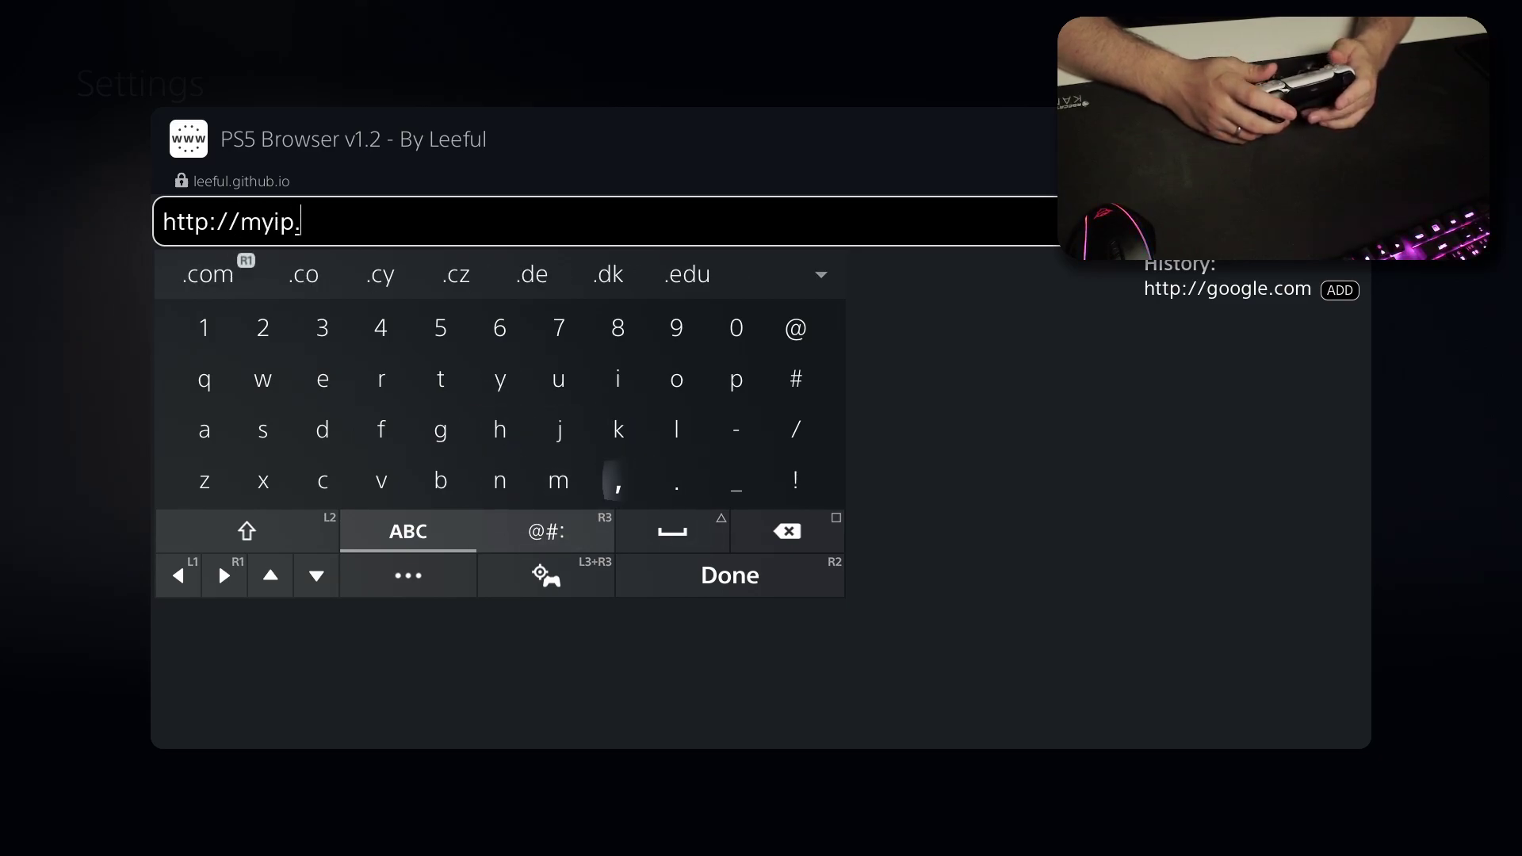
text(com)
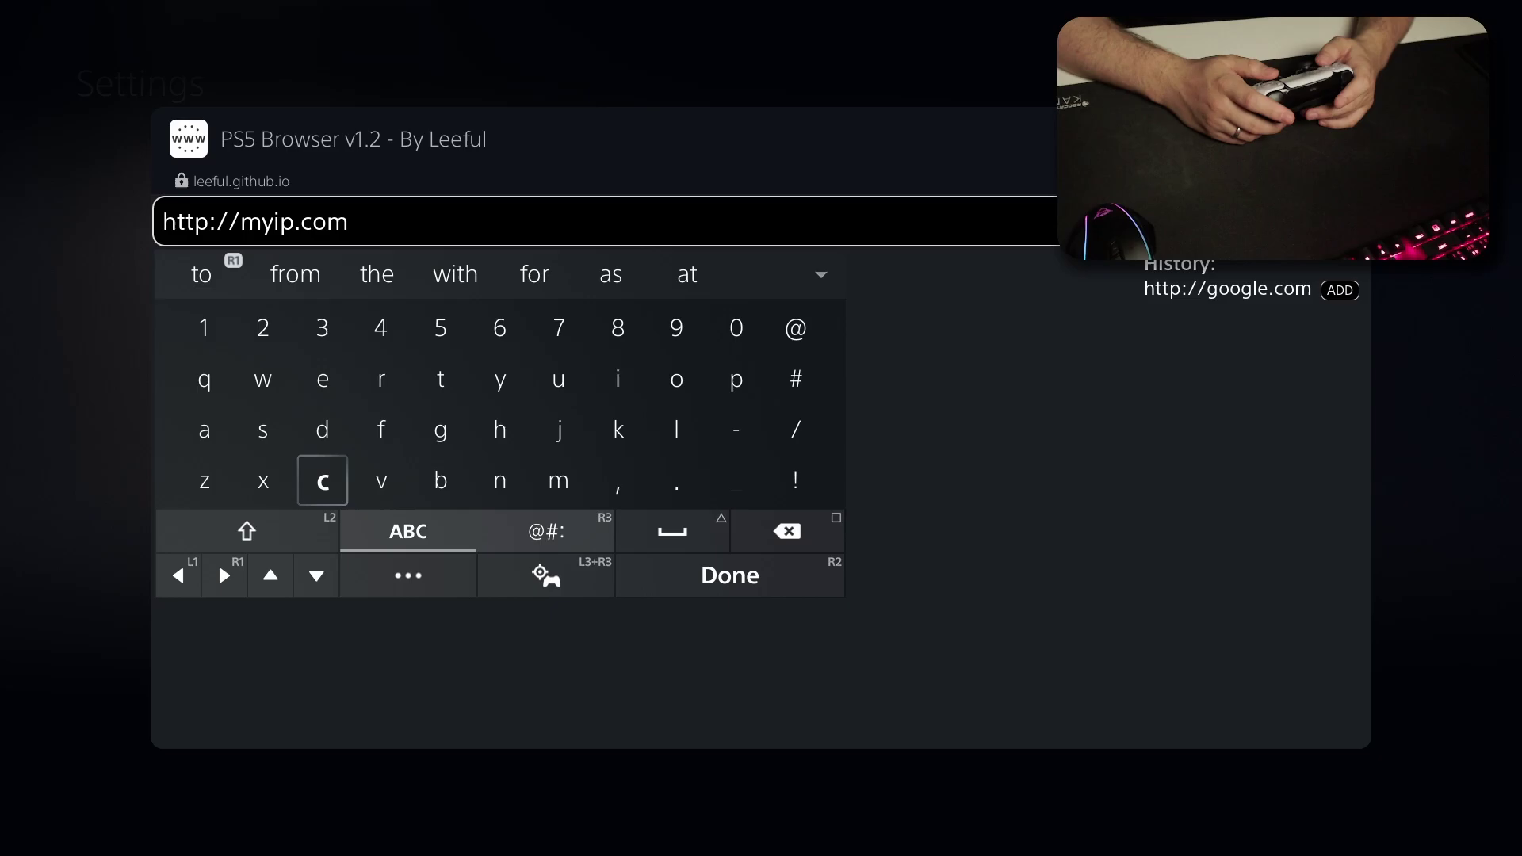
key(Return)
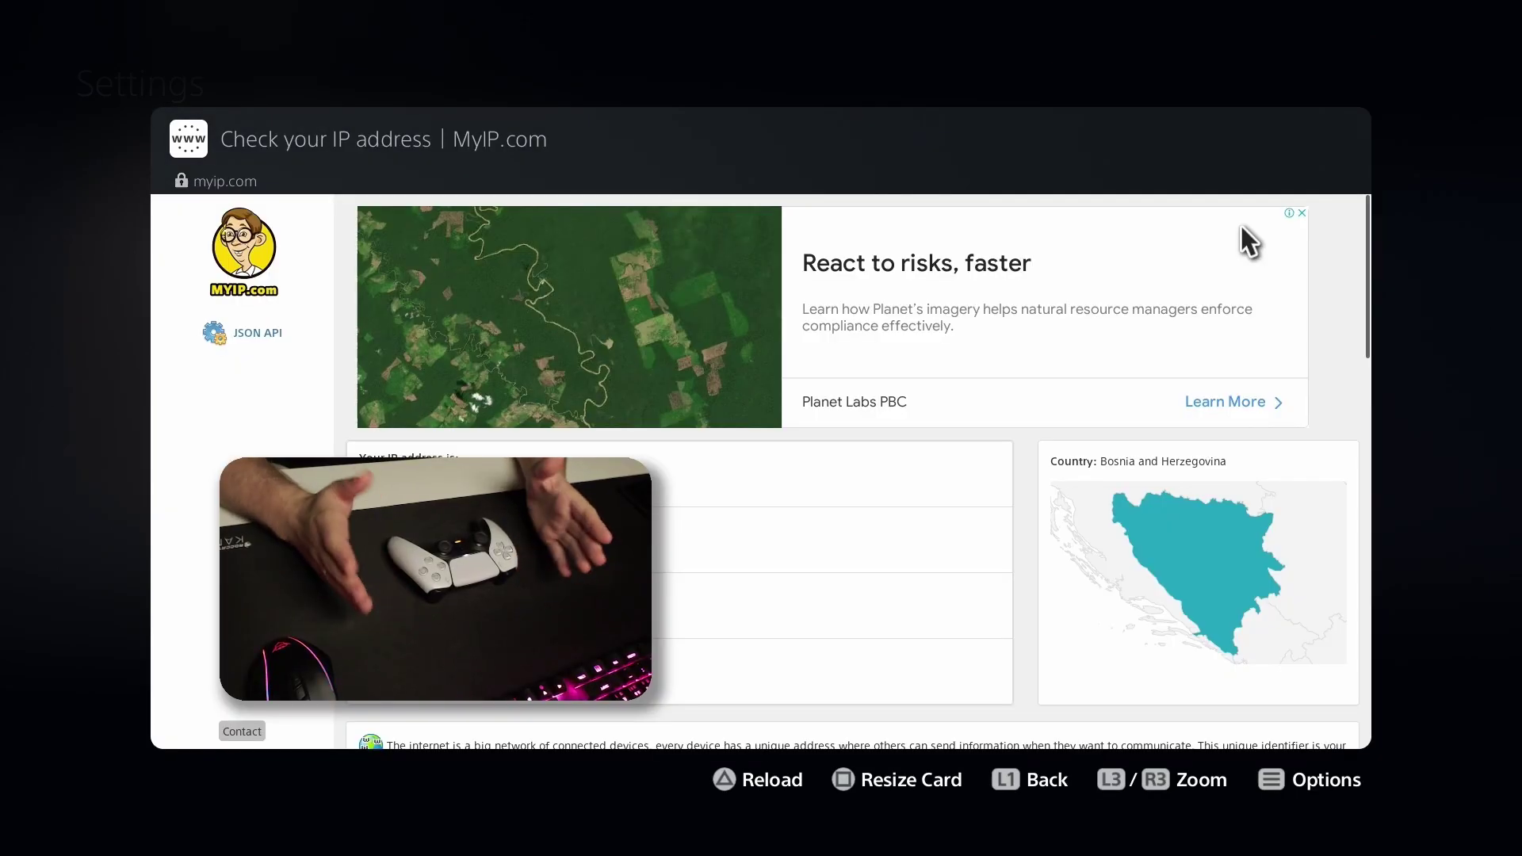